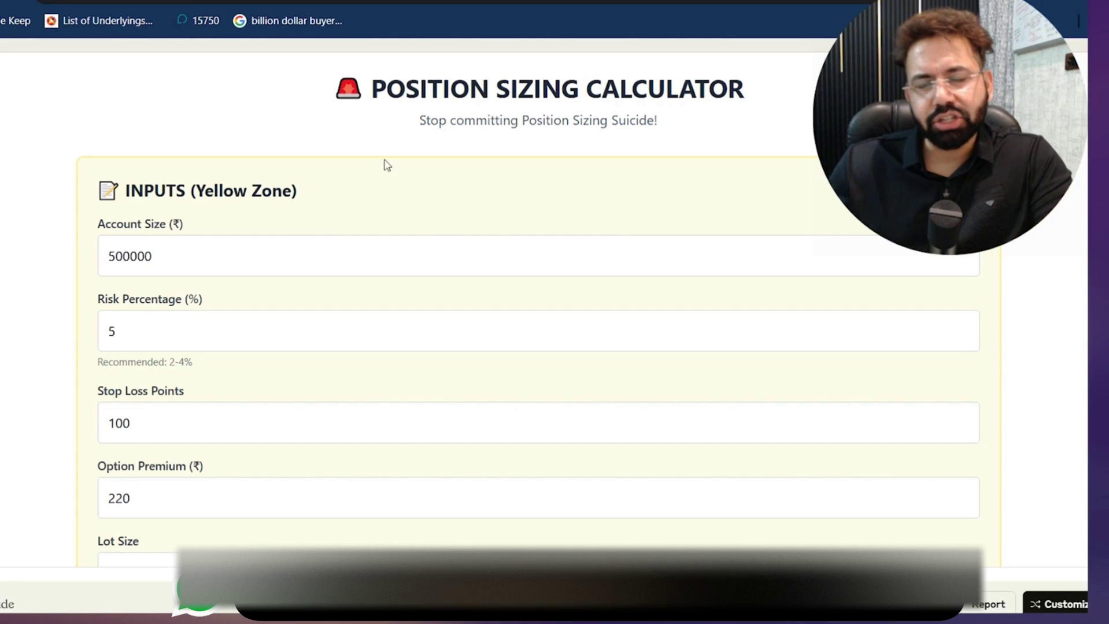
left_click(145, 254)
double_click(36, 242)
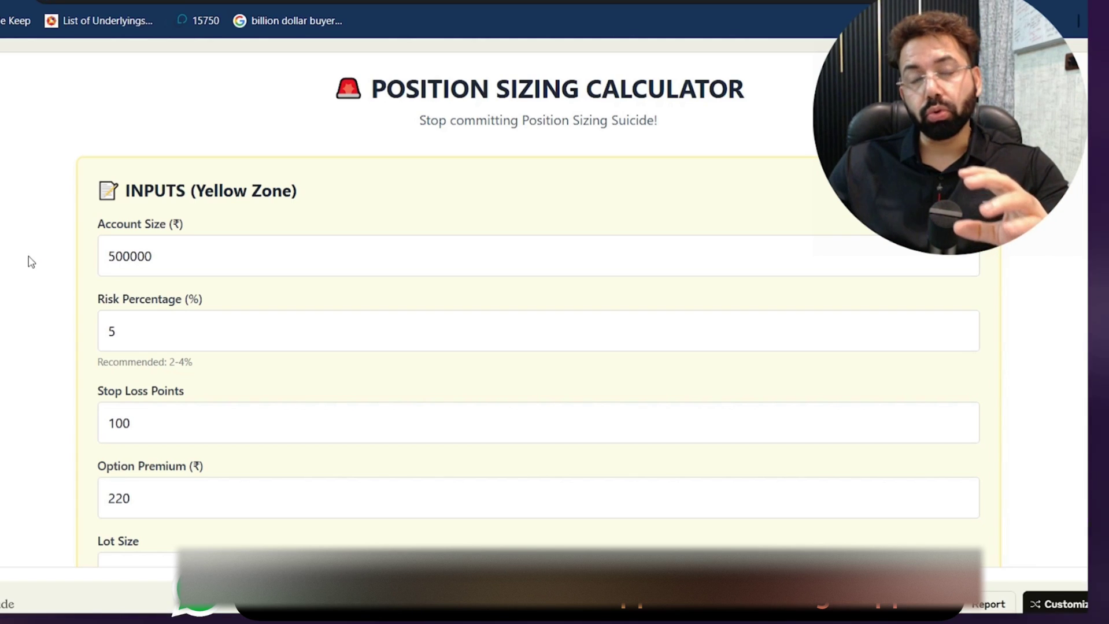
left_click(118, 341)
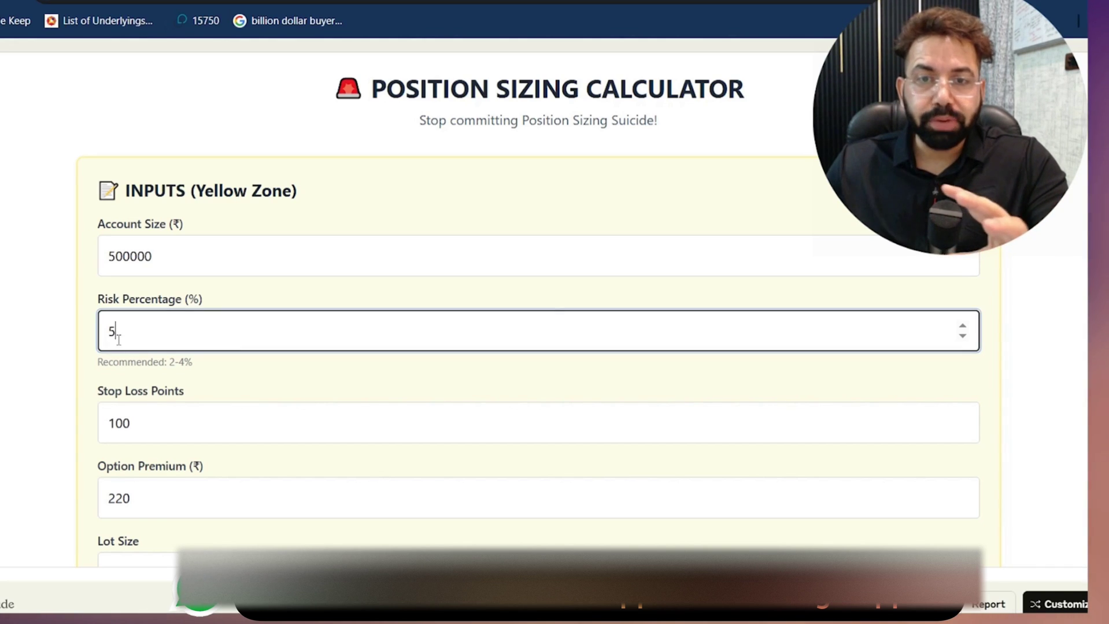
left_click(63, 333)
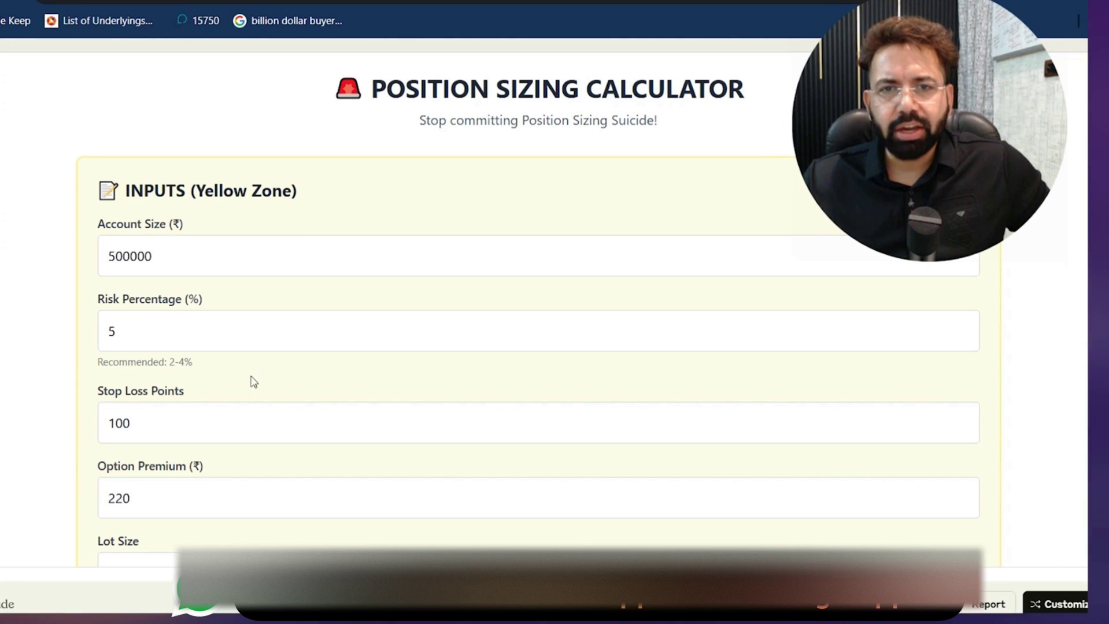
left_click(214, 416)
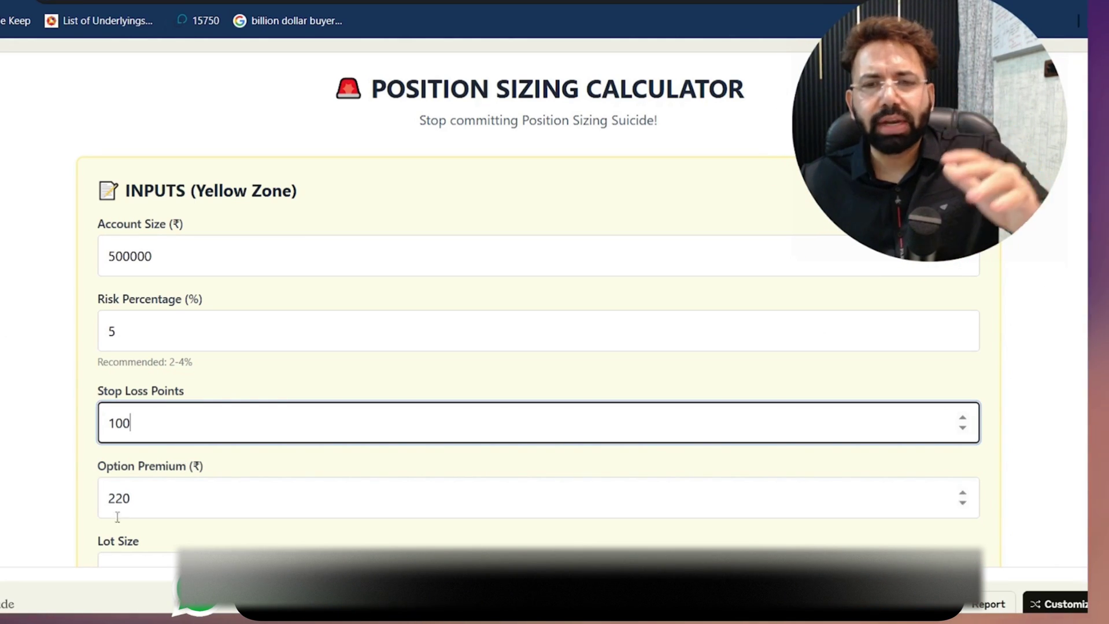
left_click(149, 497)
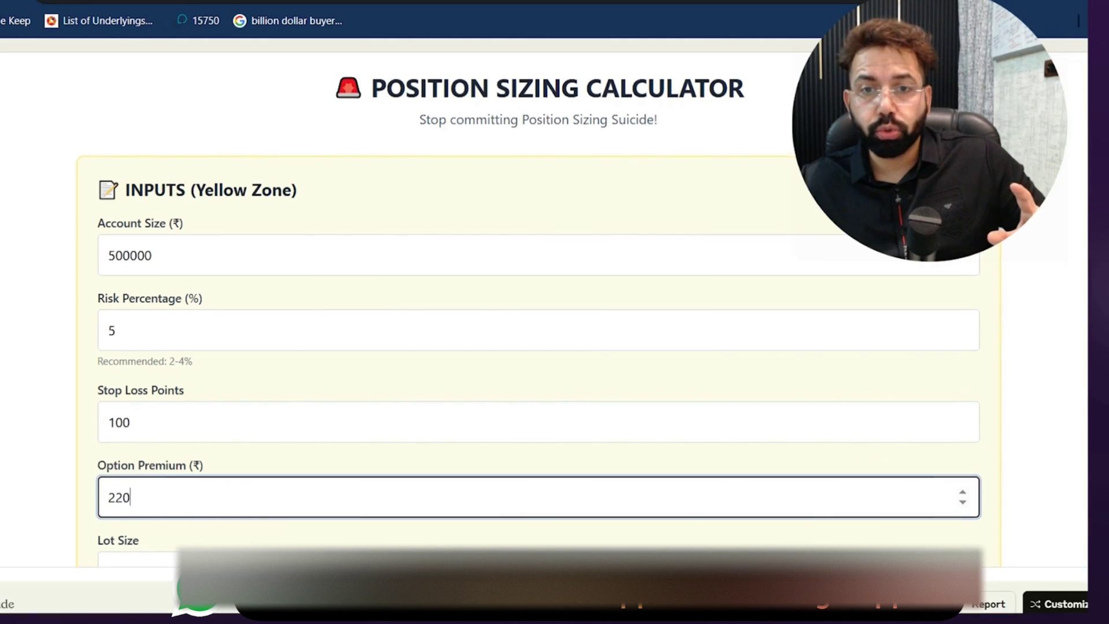
scroll(150, 497, "down", 2)
left_click(153, 326)
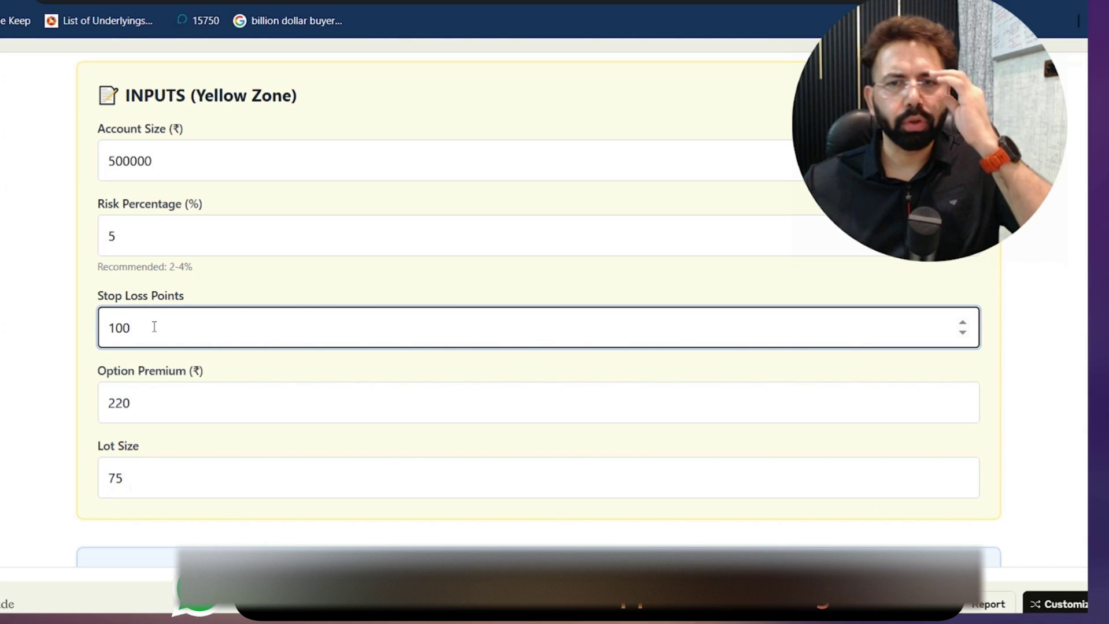
left_click(143, 465)
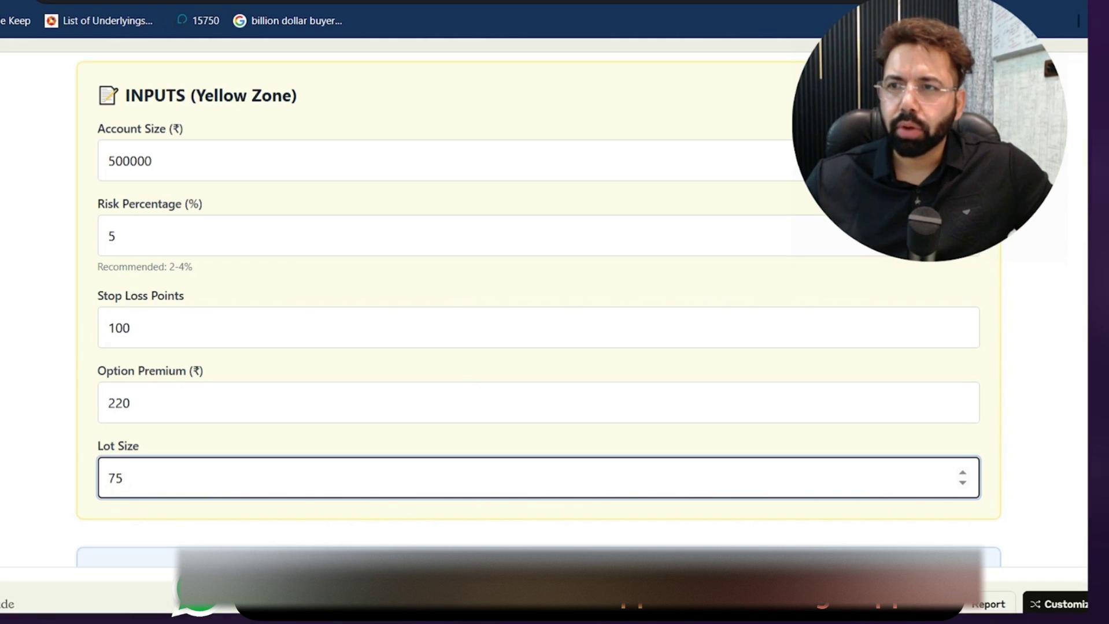
scroll(538, 313, "down", 1)
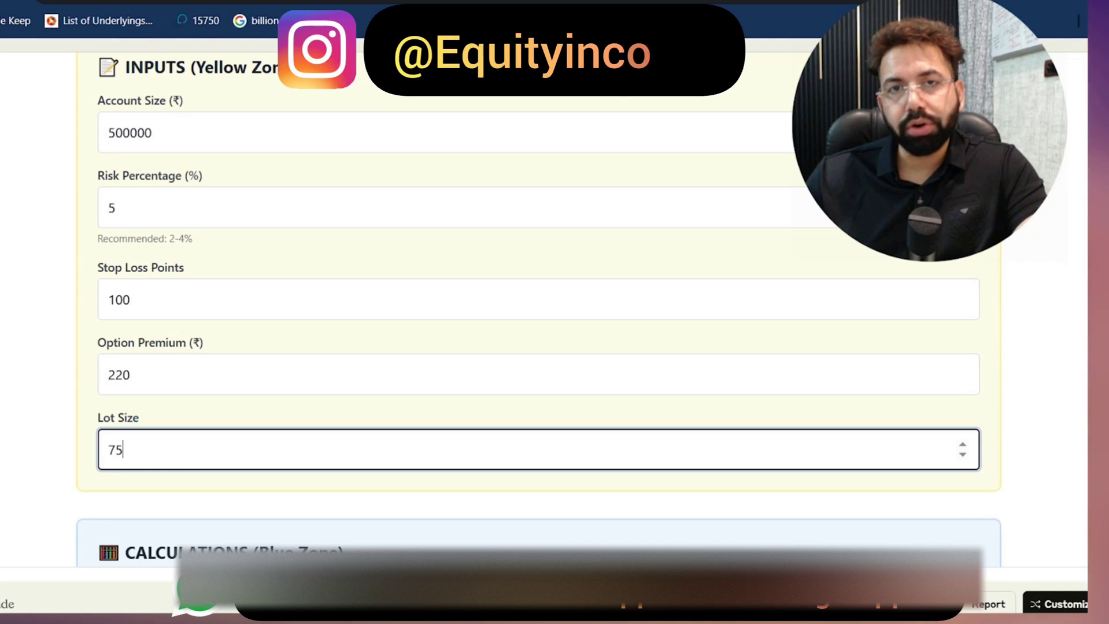
scroll(538, 312, "down", 5)
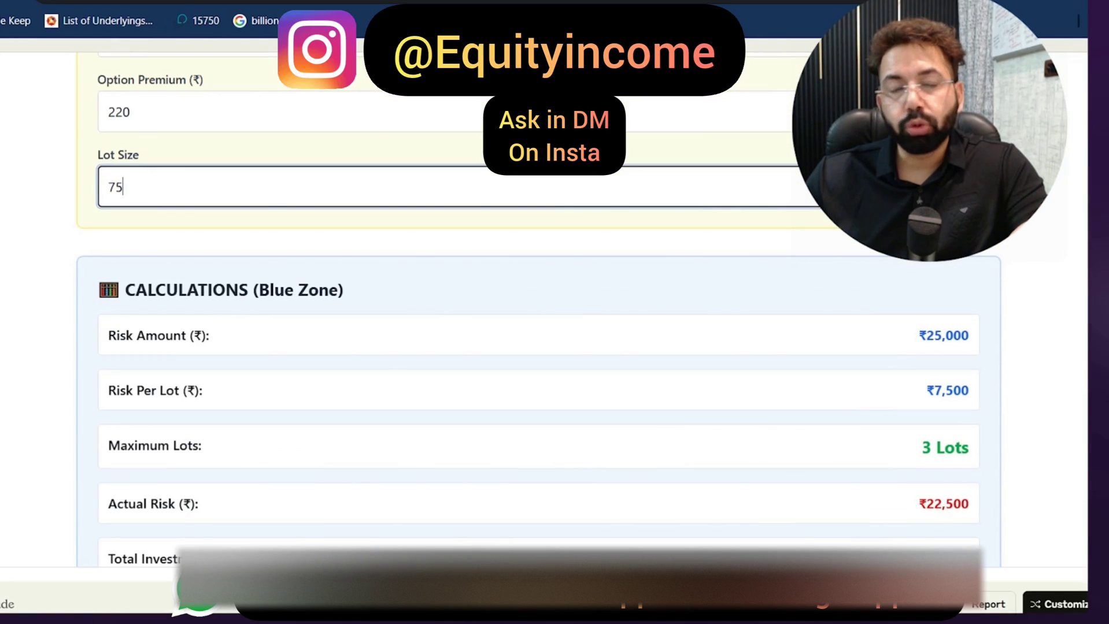
Highlight the 3 maximum lots, ₹22,500 actual risk and ₹49,500 total investment in the Calculations card.
scroll(538, 312, "down", 4)
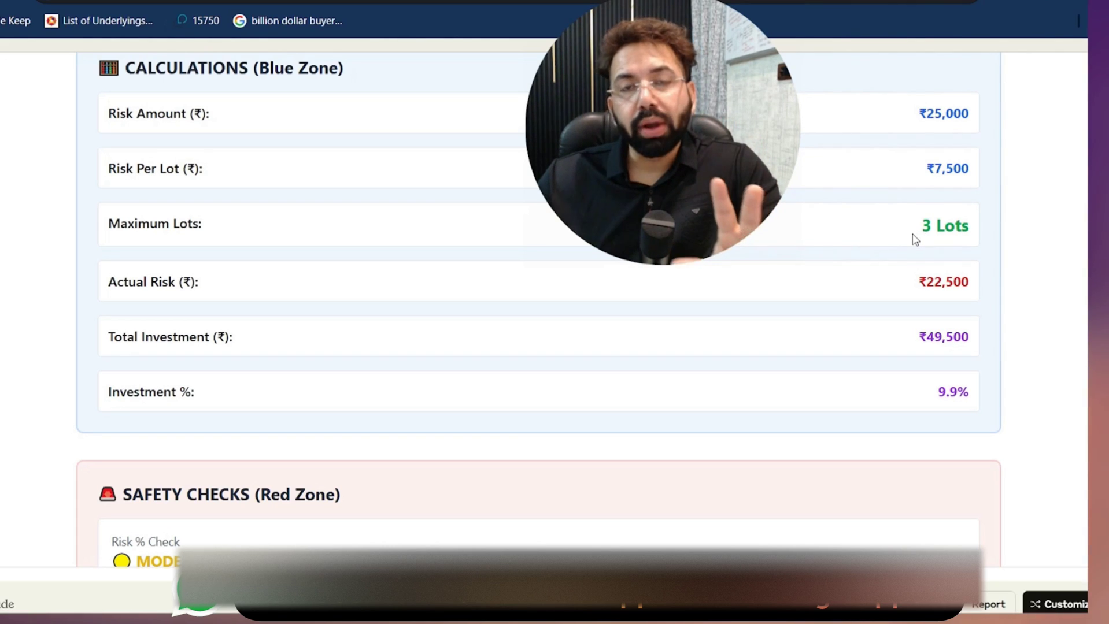
left_click_drag(923, 231, 941, 234)
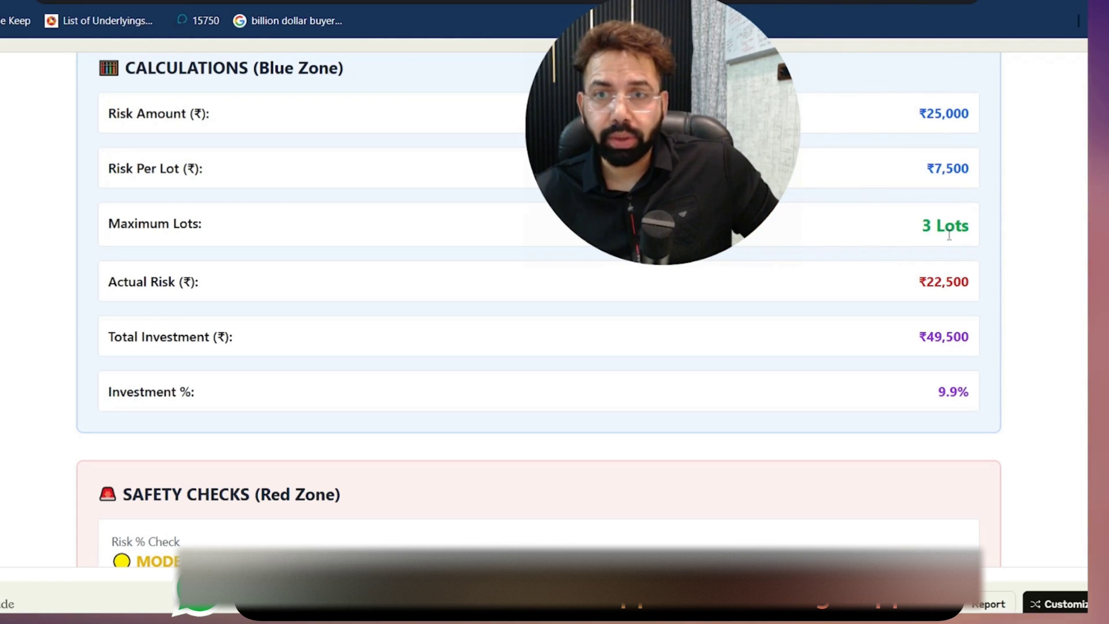
left_click_drag(916, 285, 941, 286)
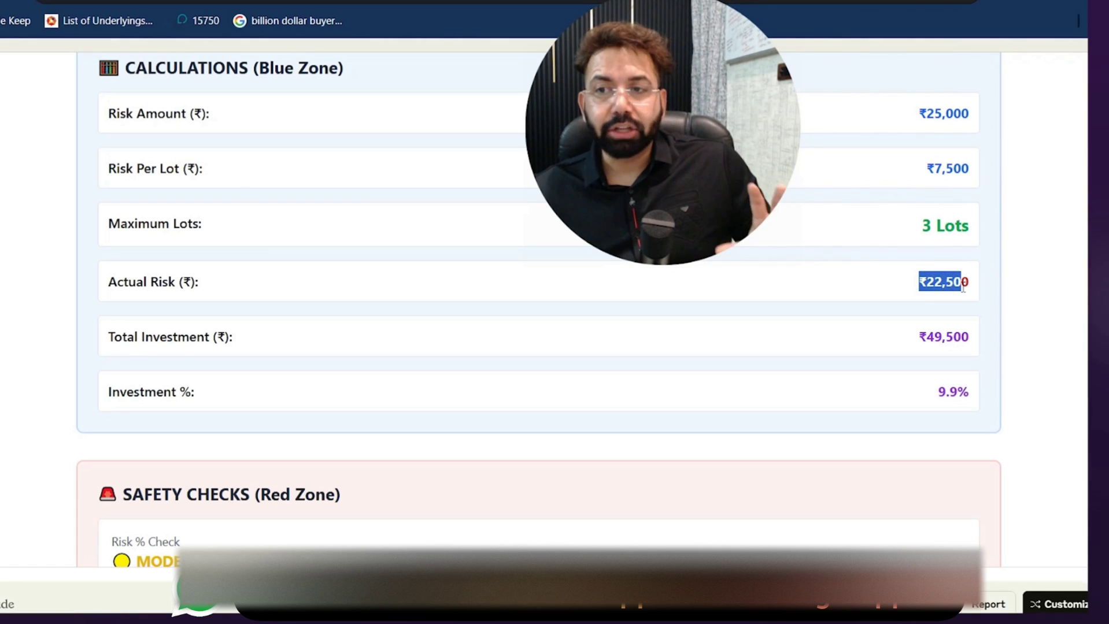
left_click(1003, 285)
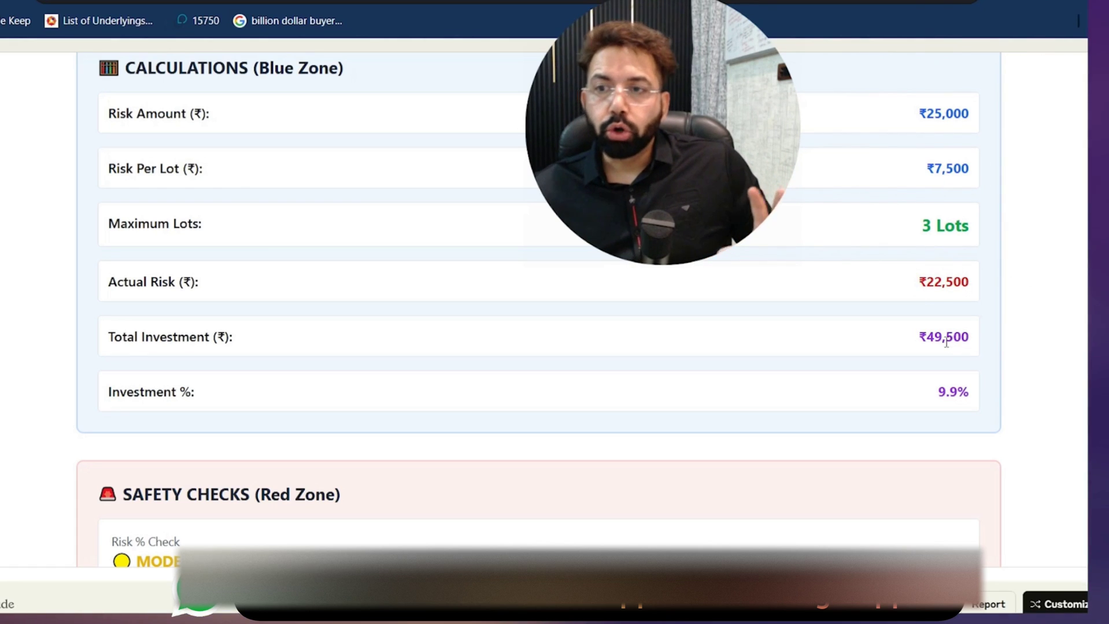
left_click_drag(918, 338, 965, 340)
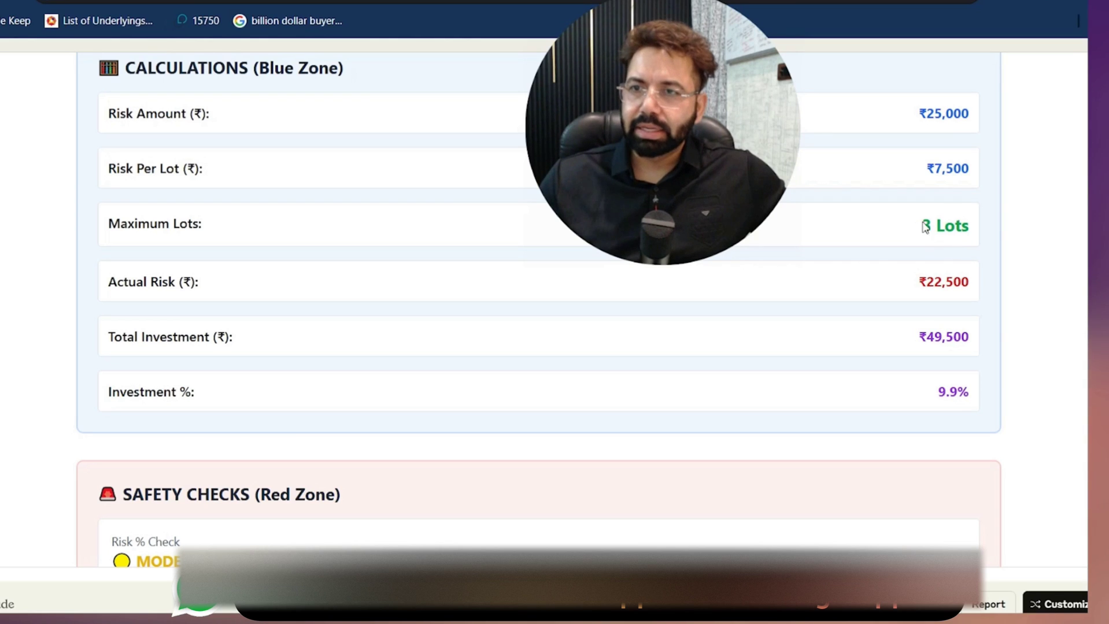
left_click_drag(919, 281, 942, 282)
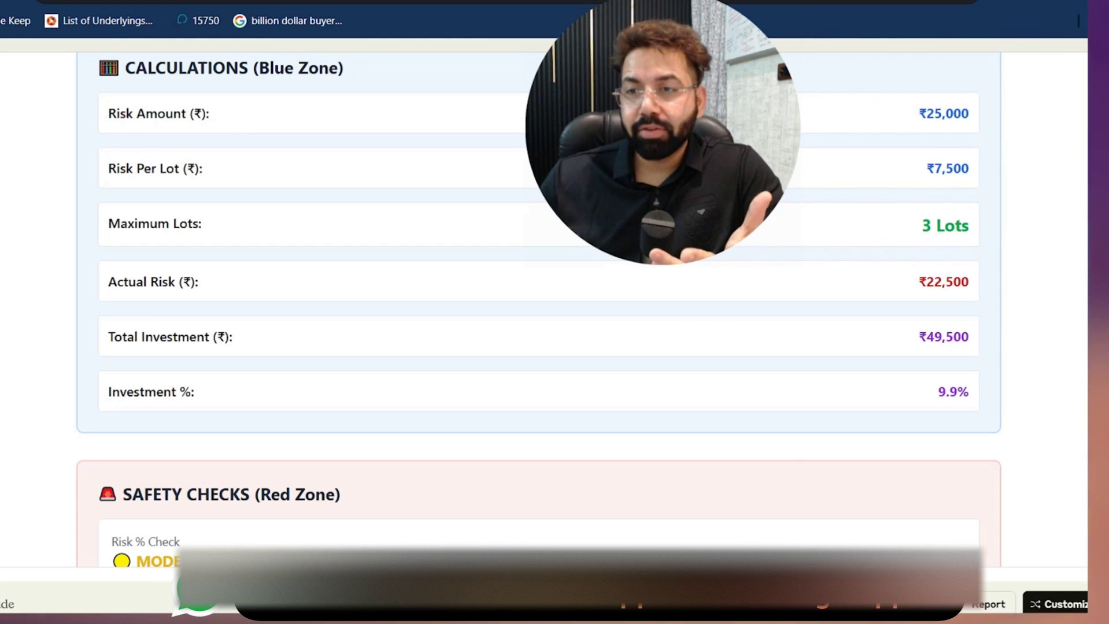
In Safety Checks, highlight the MODERATE risk, GOOD position and ₹15,000 Kelly suggested amount.
scroll(537, 307, "down", 2)
scroll(537, 306, "up", 4)
scroll(538, 306, "down", 3)
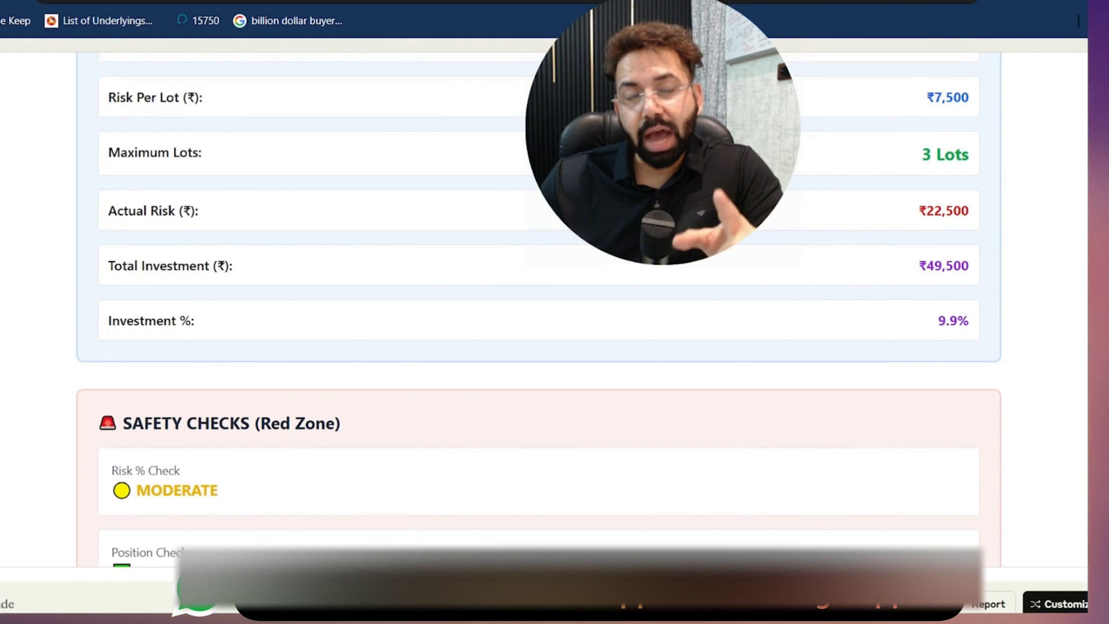
scroll(538, 306, "down", 4)
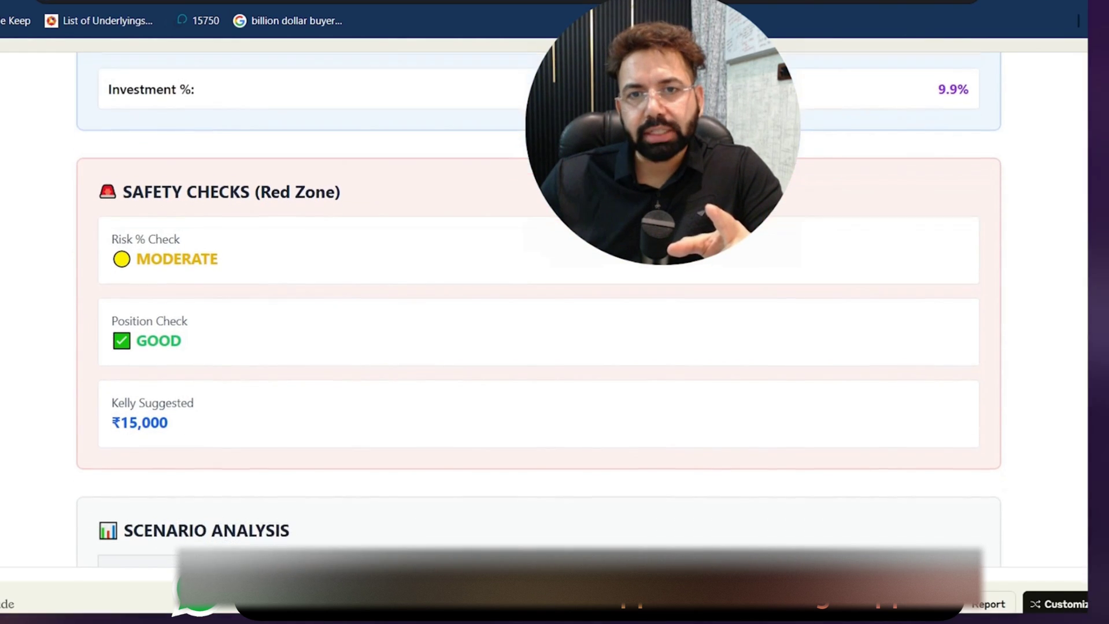
scroll(817, 317, "down", 1)
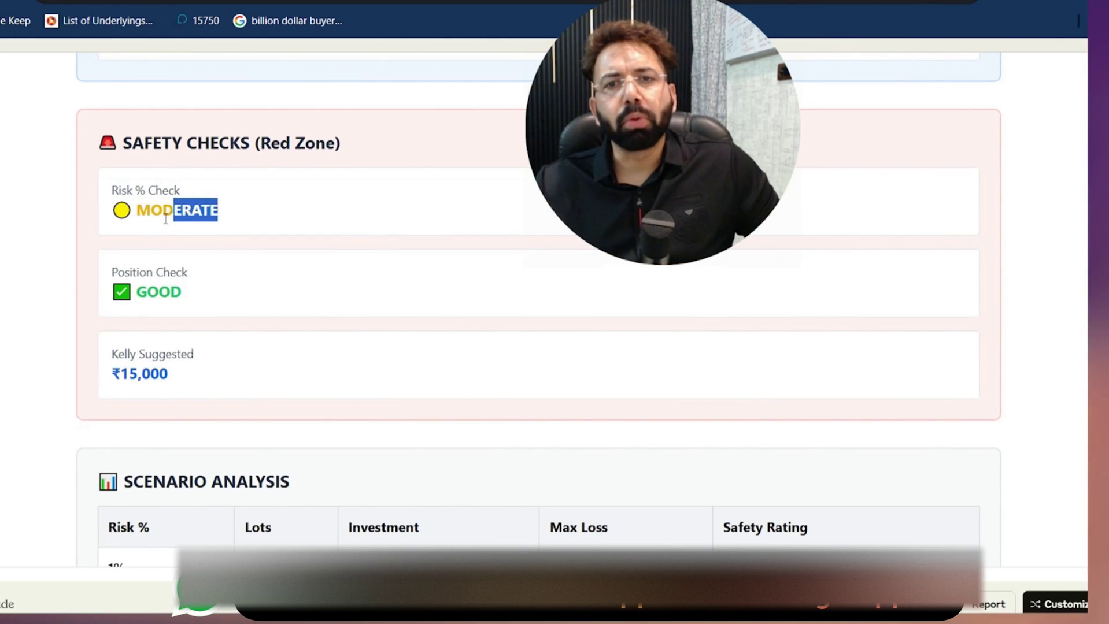
left_click(33, 264)
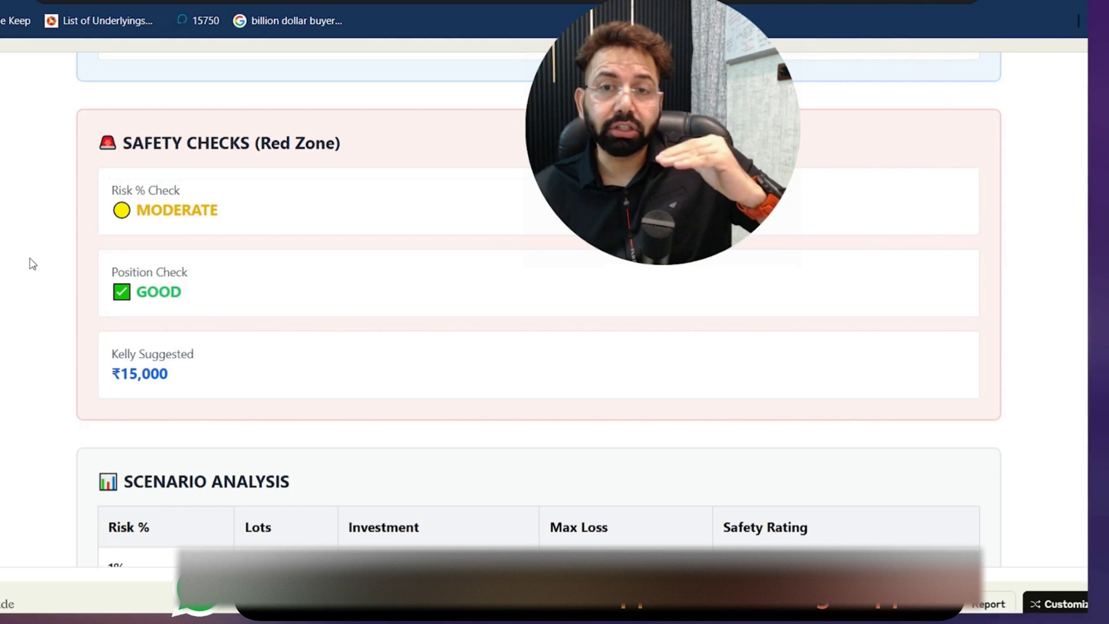
left_click_drag(150, 296, 148, 295)
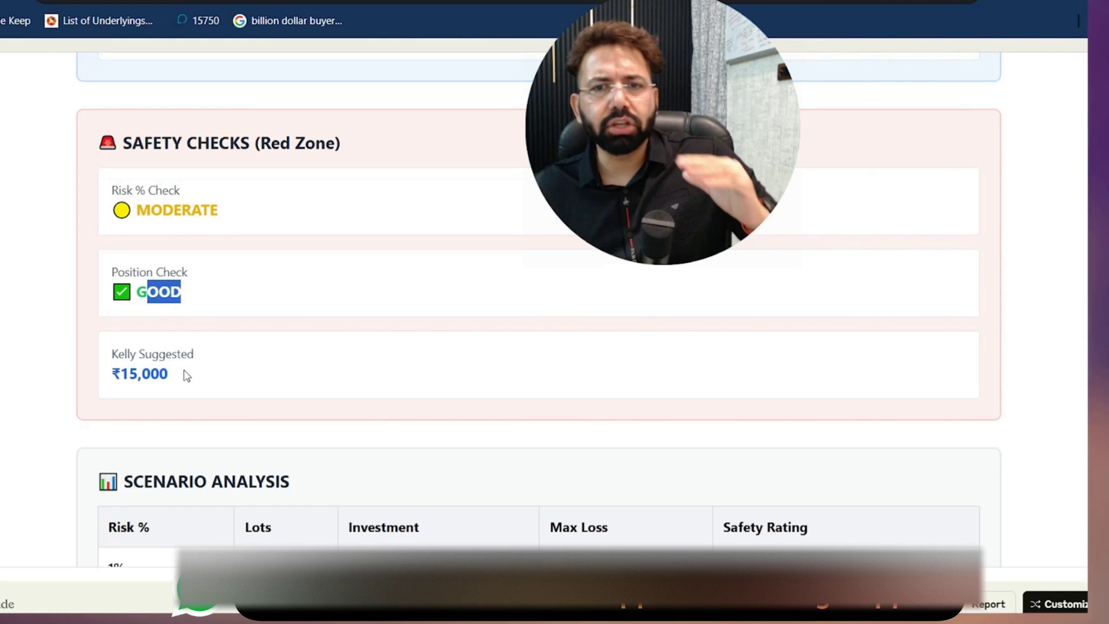
left_click_drag(168, 375, 118, 377)
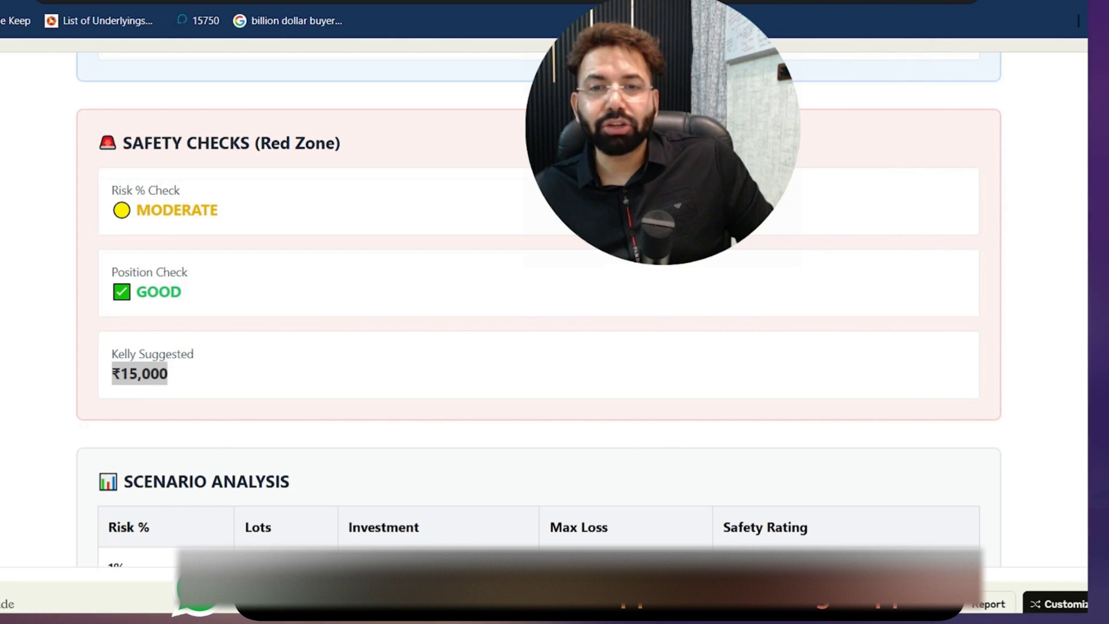
Scroll on to the Scenario Analysis table covering 1% to 10% risk.
scroll(538, 306, "up", 5)
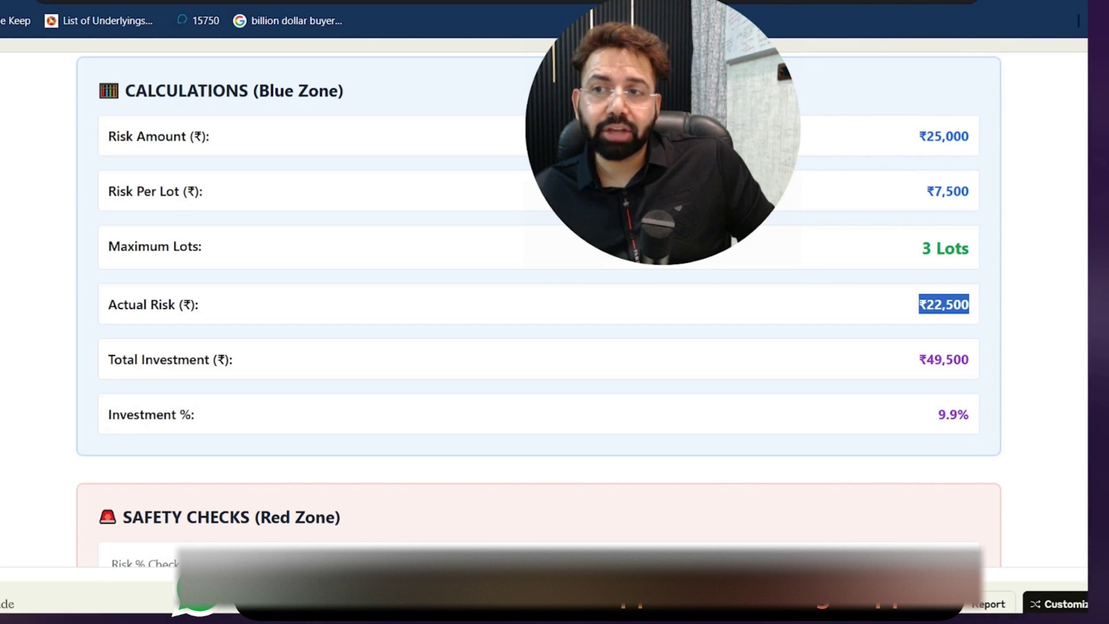
scroll(538, 306, "down", 5)
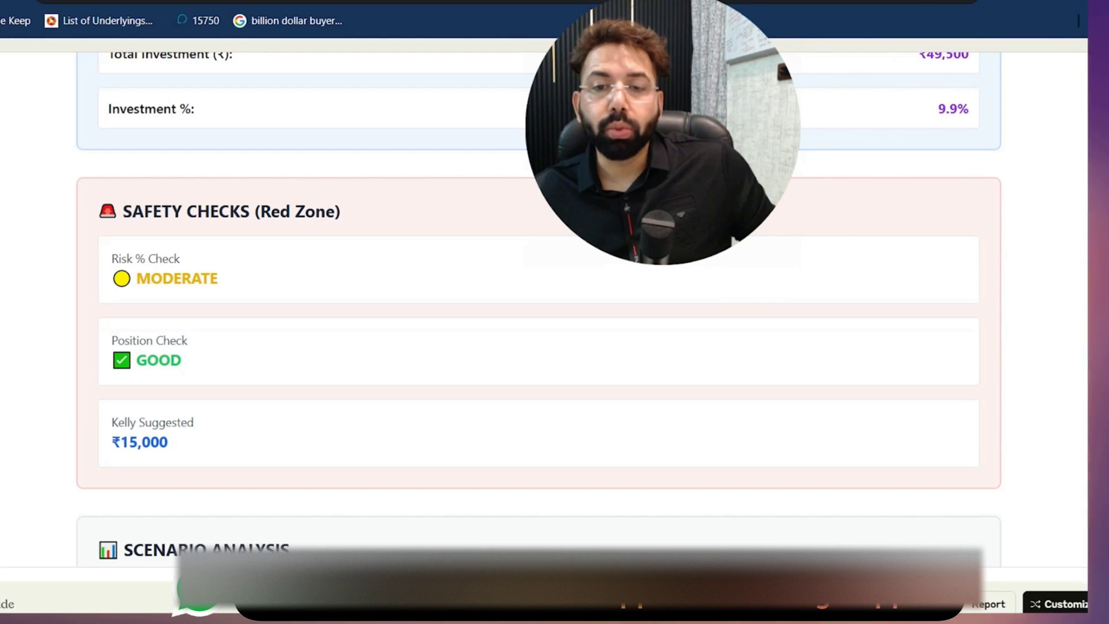
scroll(539, 340, "down", 5)
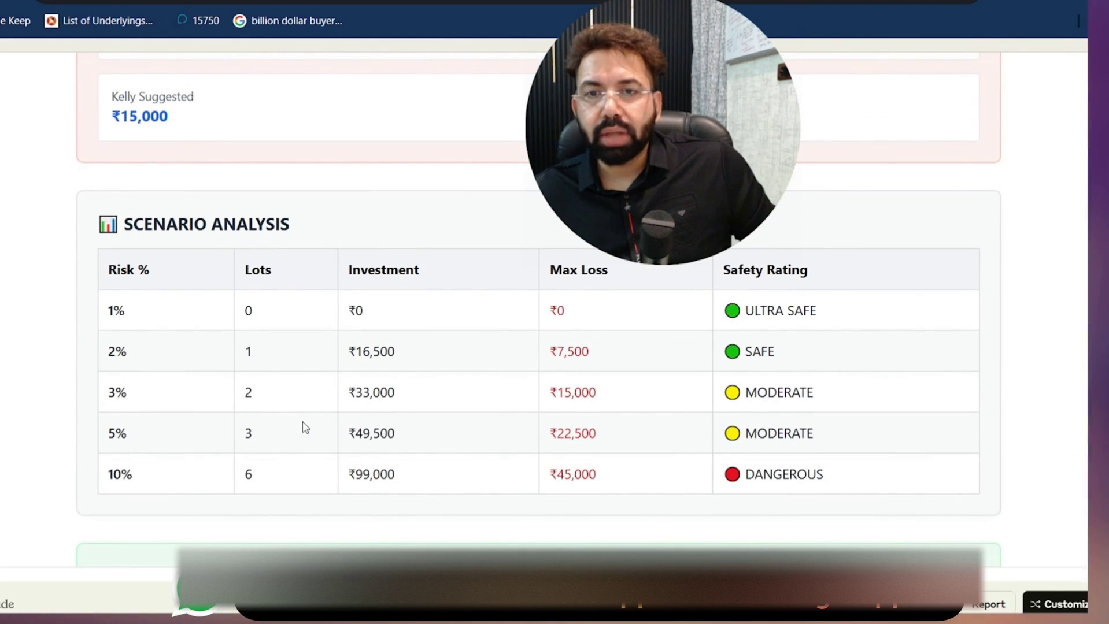
left_click_drag(362, 368, 351, 367)
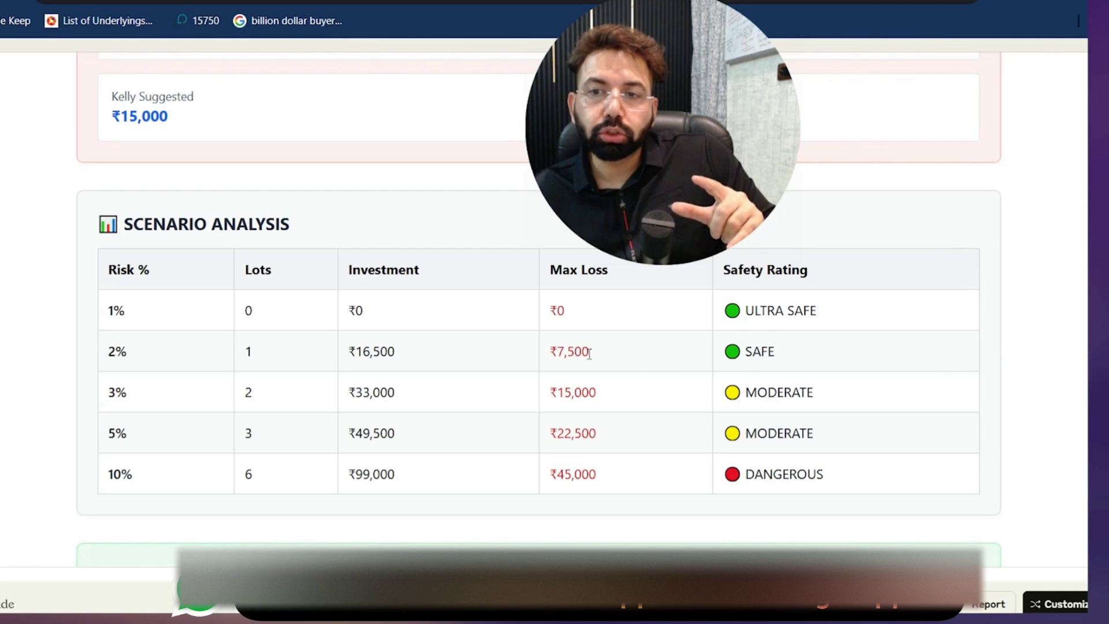
left_click_drag(563, 393, 618, 384)
left_click(621, 385)
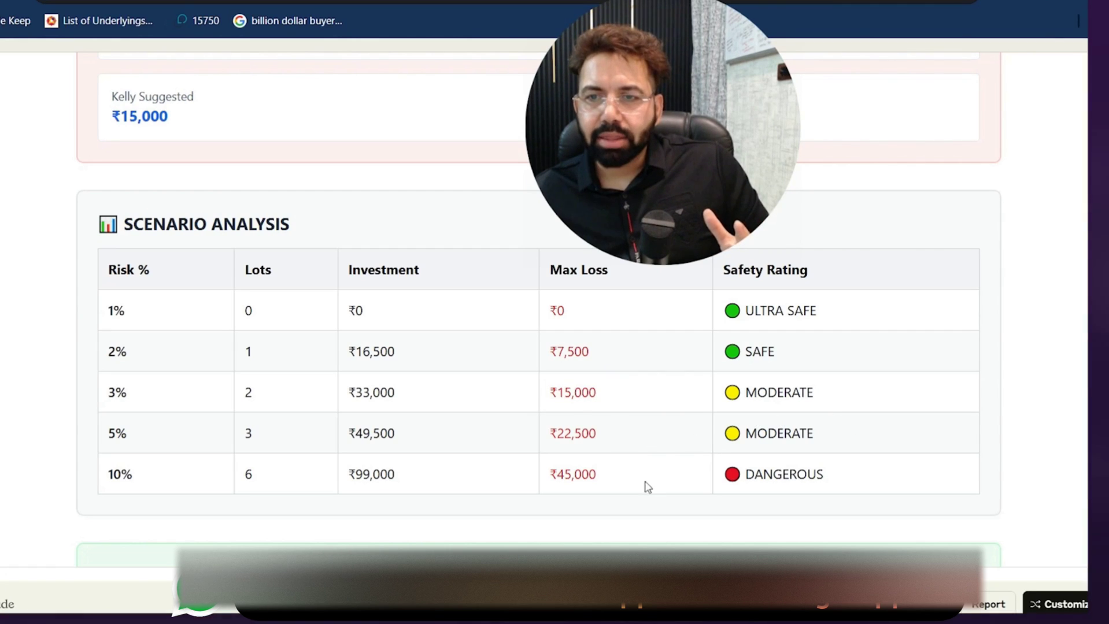
left_click(593, 497)
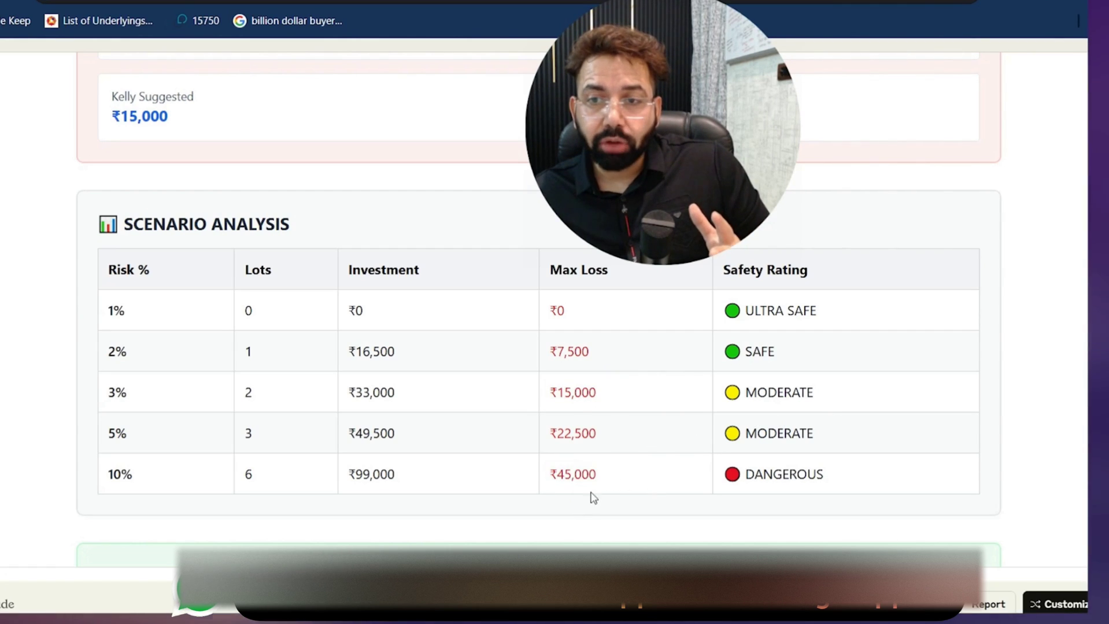
left_click_drag(808, 480, 727, 485)
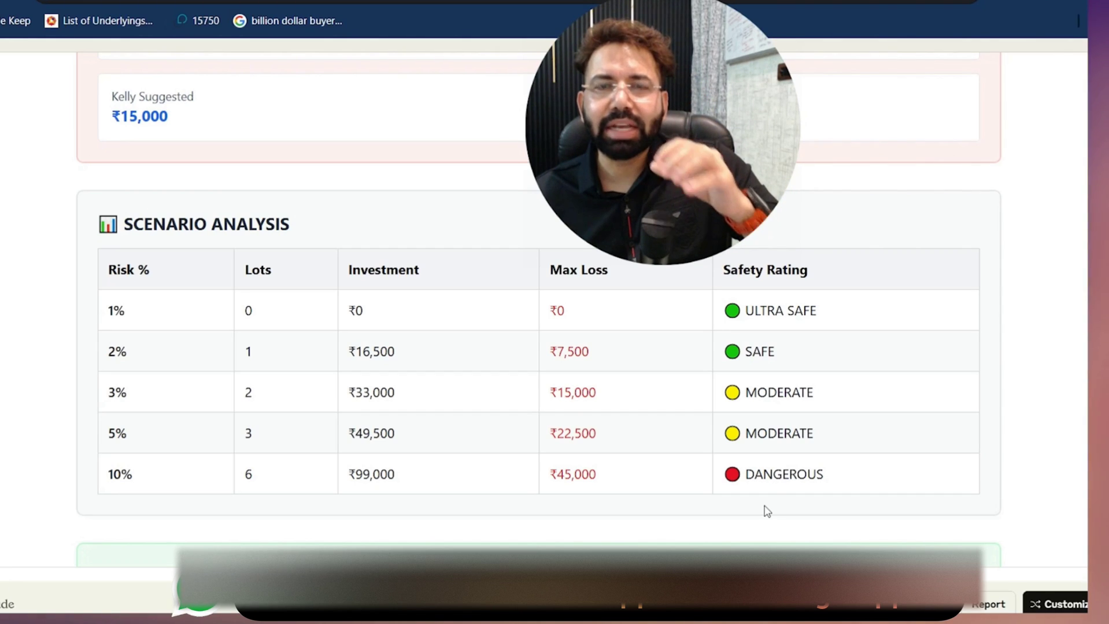
left_click_drag(750, 477, 727, 498)
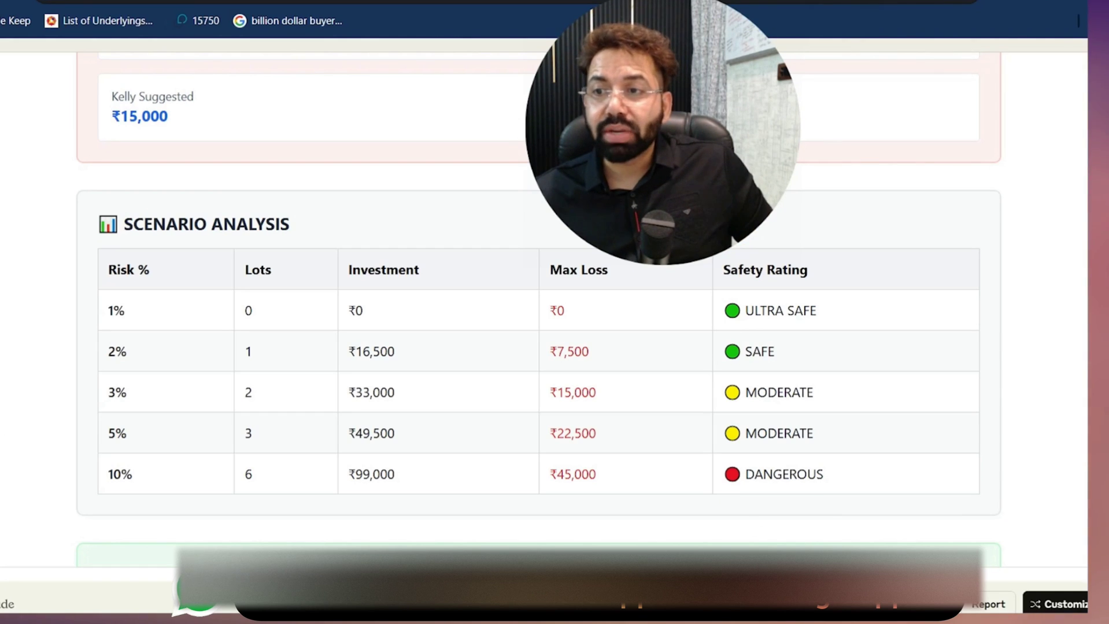
scroll(538, 312, "down", 4)
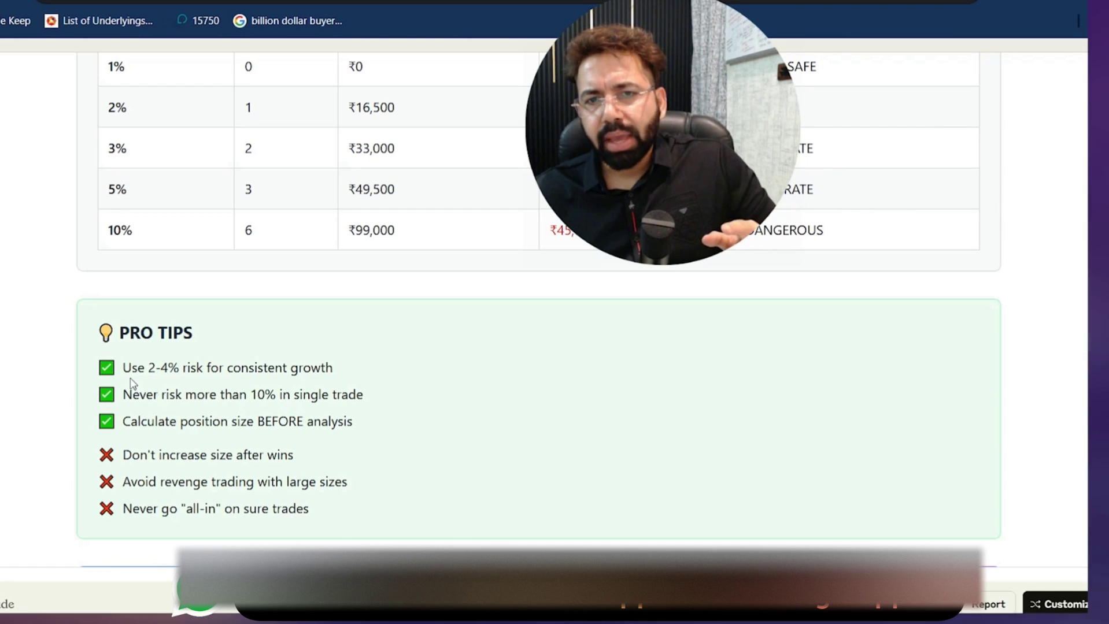
left_click_drag(132, 456, 225, 457)
left_click_drag(145, 482, 233, 498)
left_click(227, 507)
left_click(300, 507)
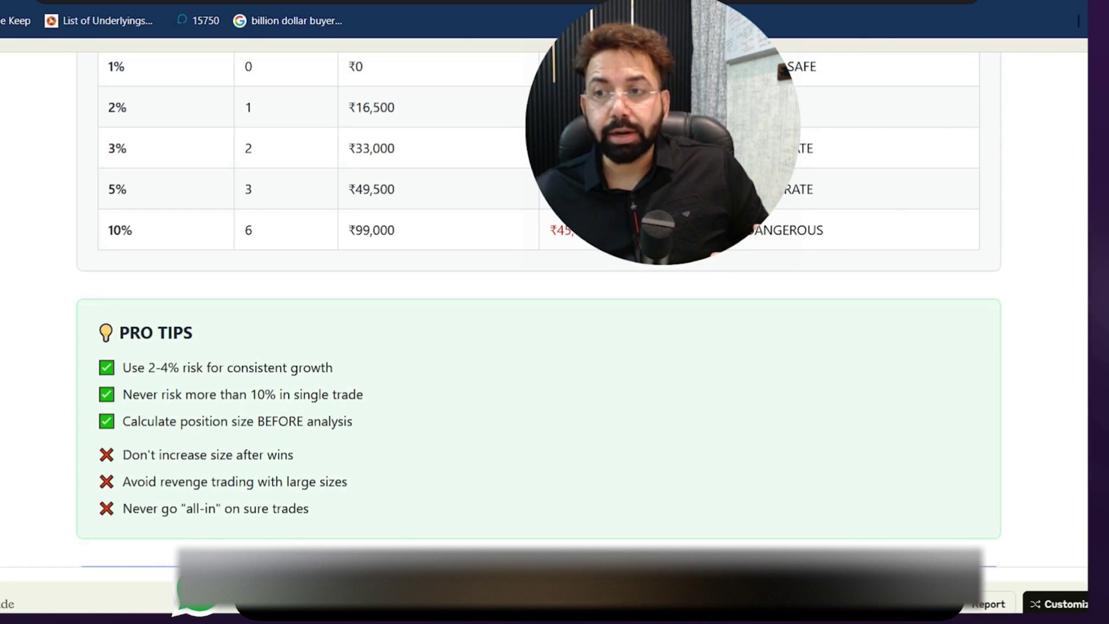
scroll(538, 306, "up", 7)
scroll(538, 306, "up", 2)
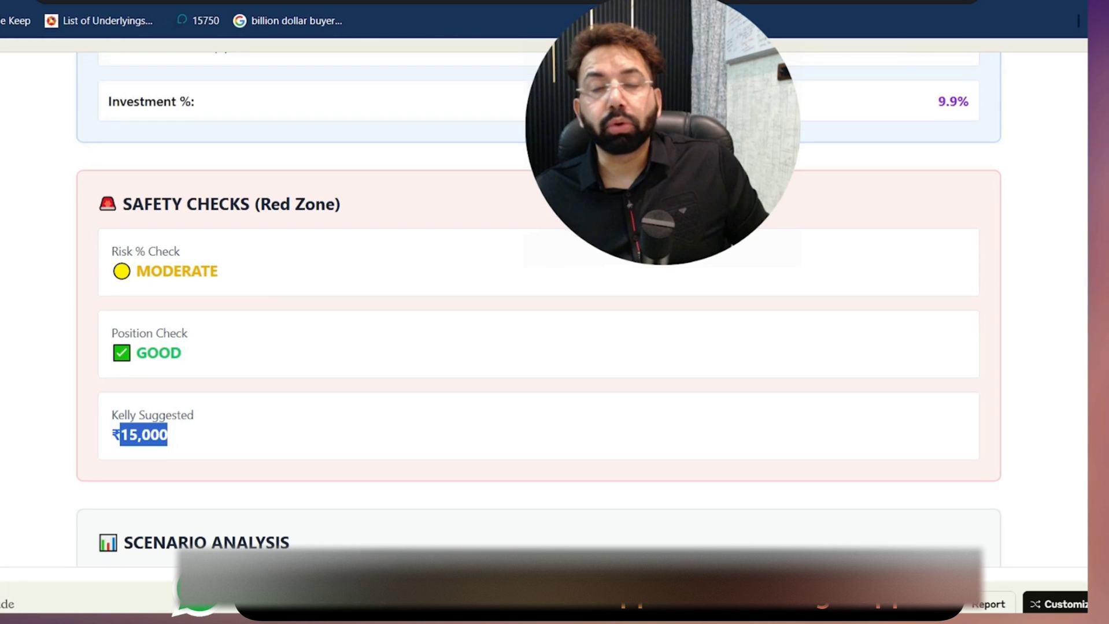
Change the Risk Percentage from 5 to 3.
scroll(538, 306, "up", 10)
scroll(537, 306, "up", 6)
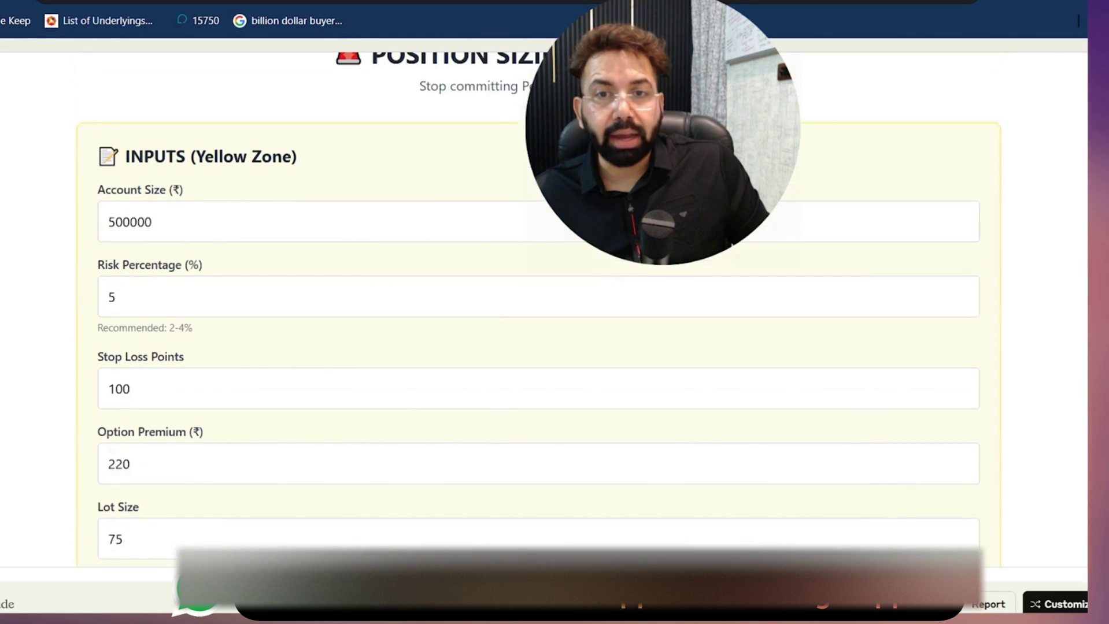
left_click(155, 415)
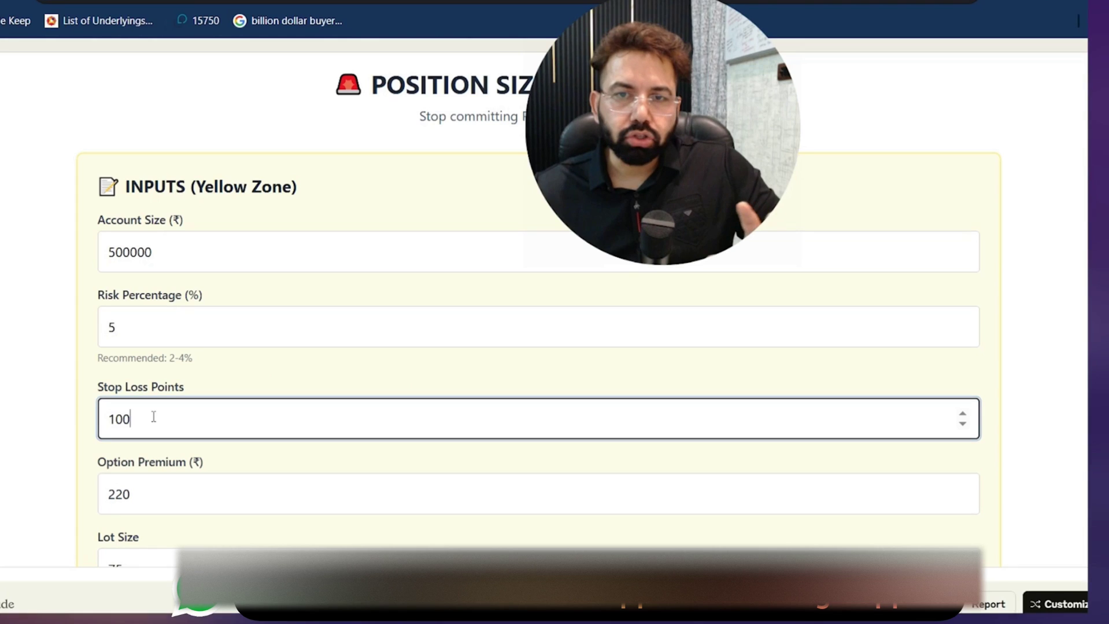
double_click(131, 322)
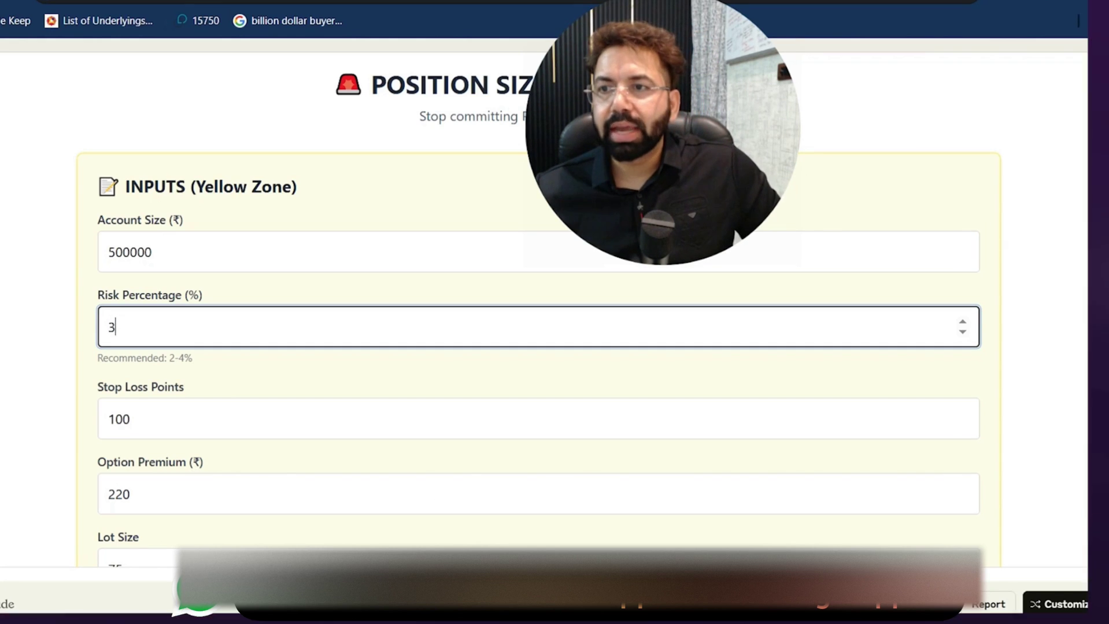
Check the updated results: 2 lots, ₹15,000 actual risk, ₹33,000 invested (6.6%).
scroll(191, 221, "down", 4)
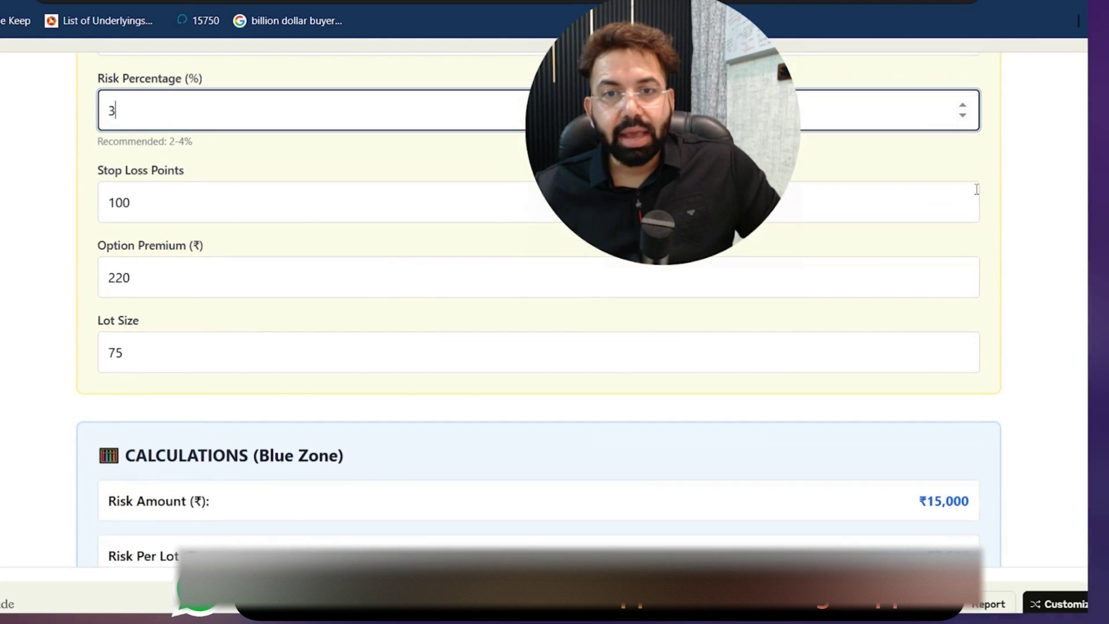
scroll(925, 307, "down", 6)
mouse_move(944, 299)
left_mouse_down()
mouse_move(918, 309)
mouse_move(955, 304)
left_mouse_up()
left_click(917, 306)
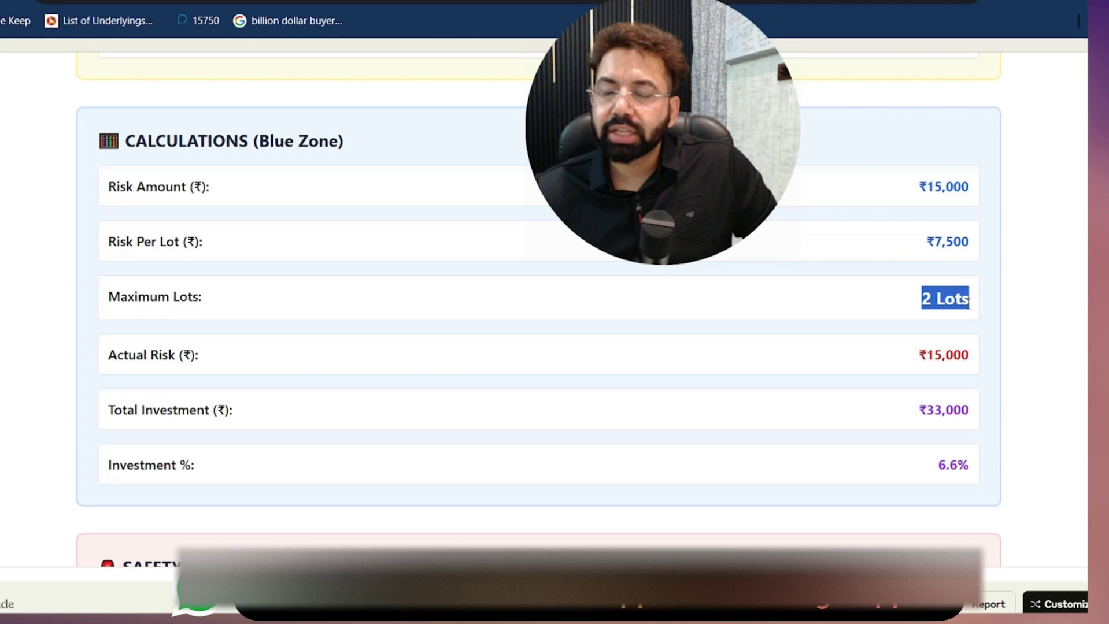
left_click(990, 297)
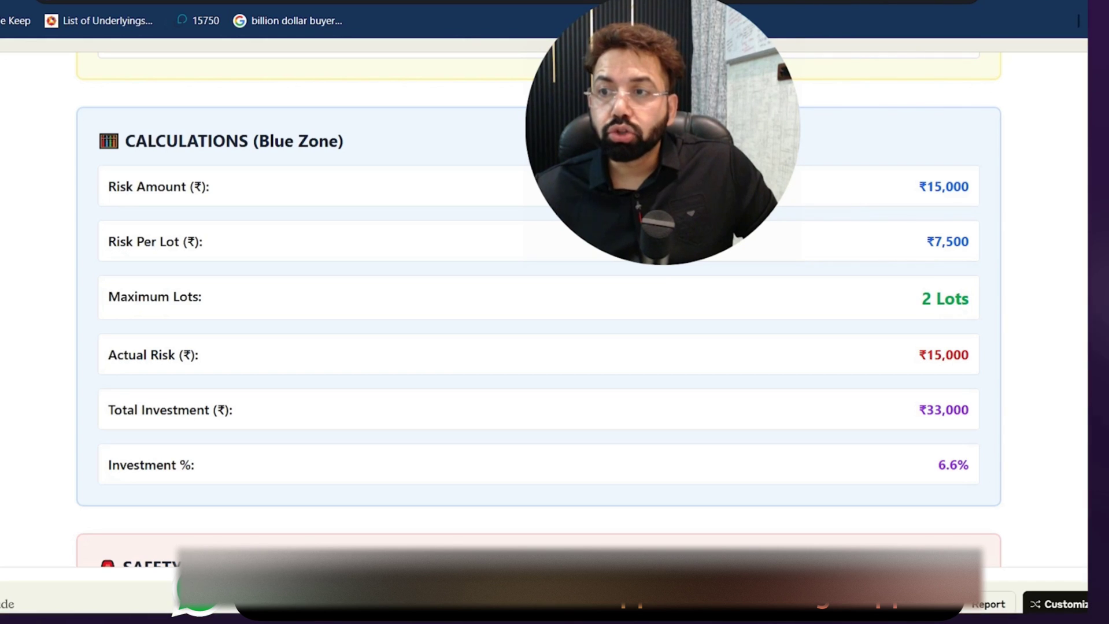
scroll(538, 306, "down", 6)
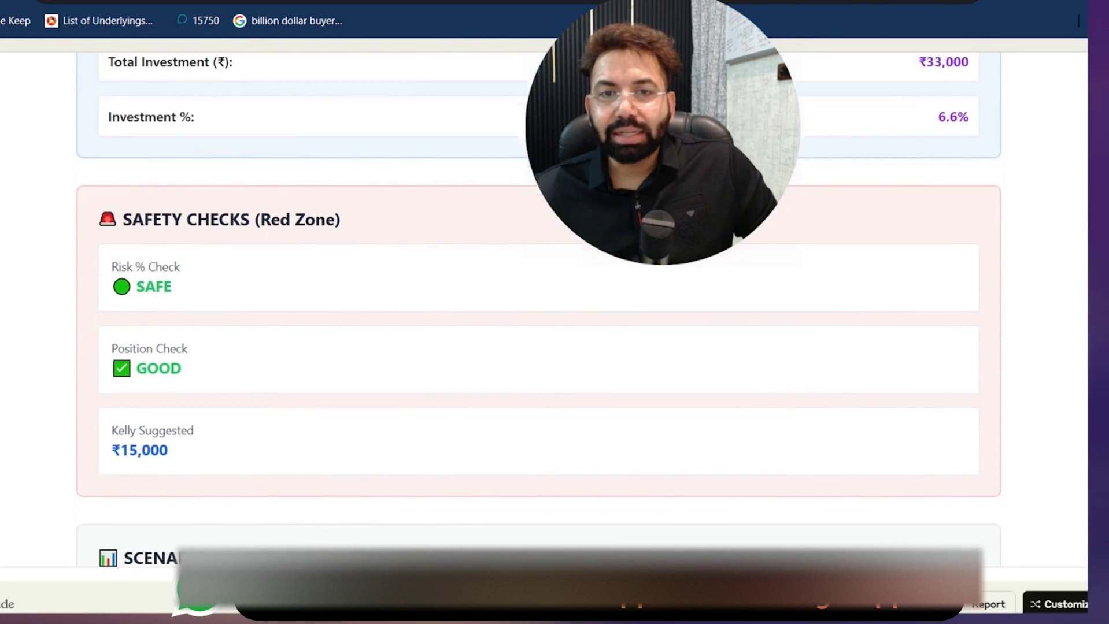
scroll(537, 307, "down", 1)
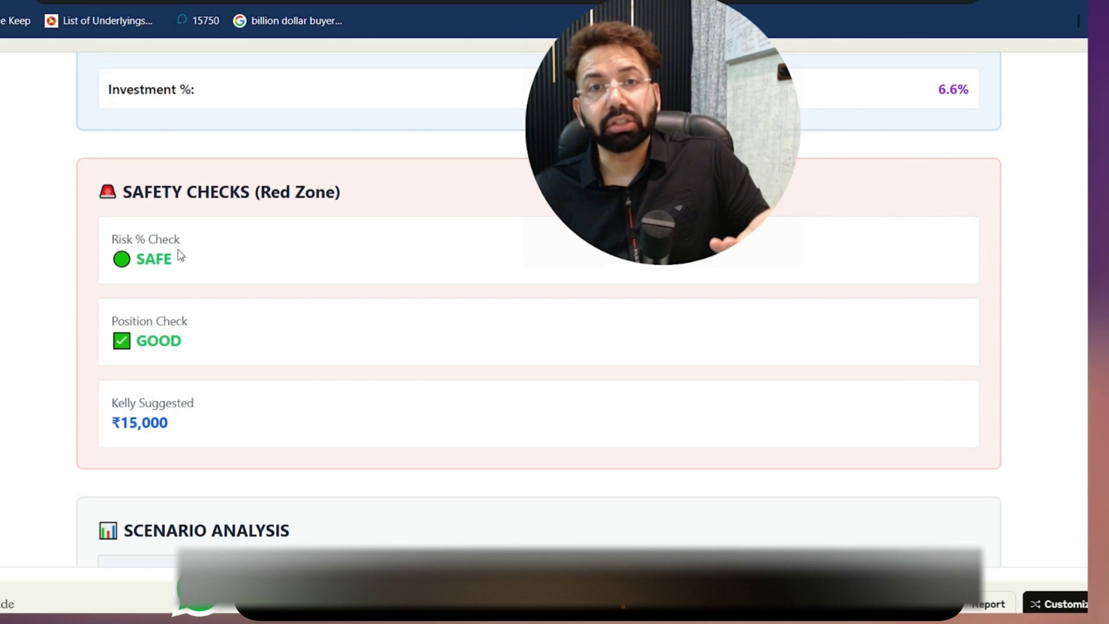
left_click_drag(176, 270, 129, 283)
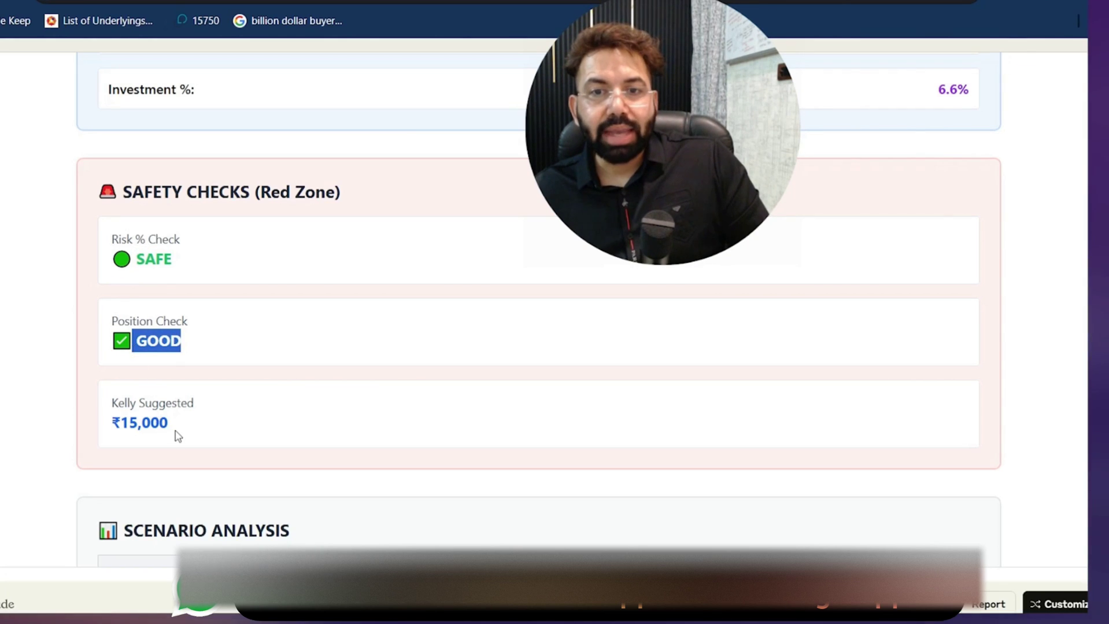
left_click_drag(172, 433, 128, 438)
scroll(1016, 305, "up", 5)
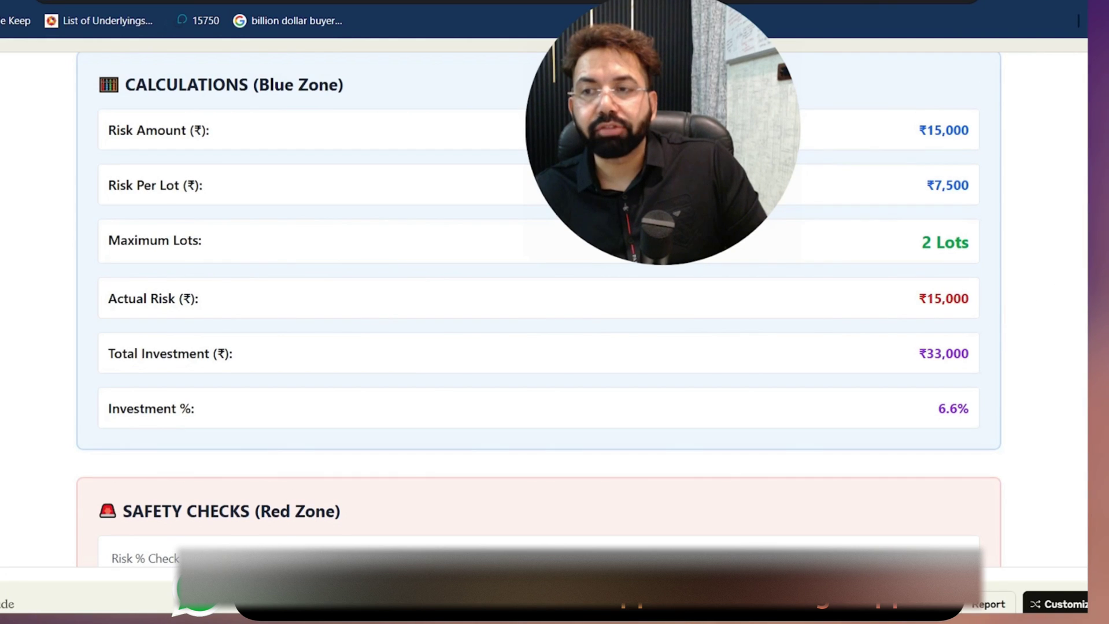
scroll(538, 338, "down", 9)
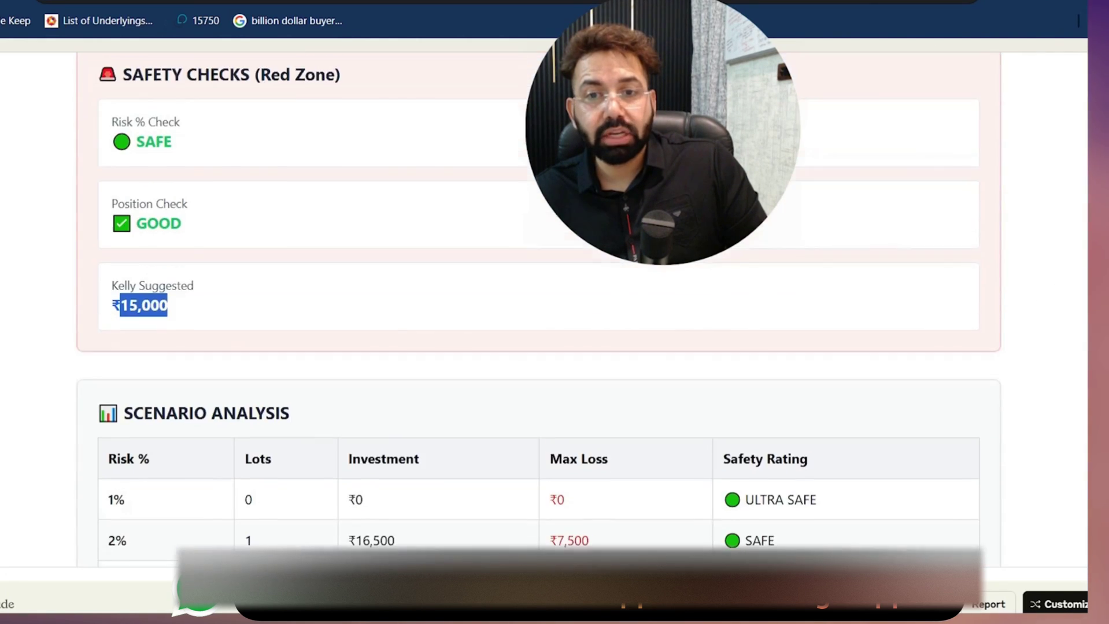
scroll(848, 420, "down", 3)
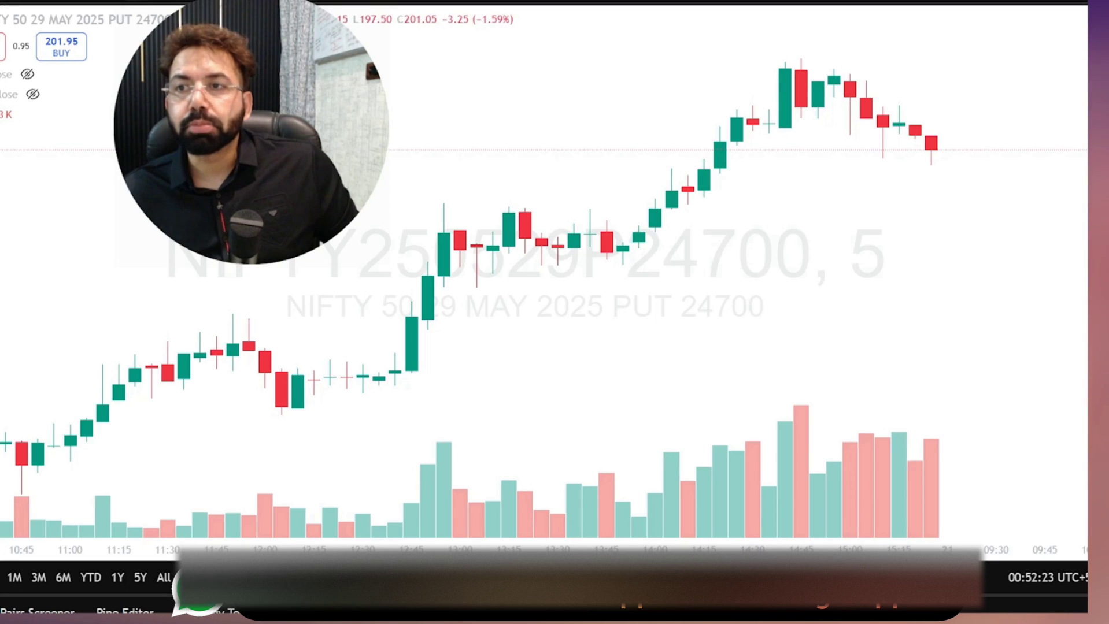
key("alt+Tab")
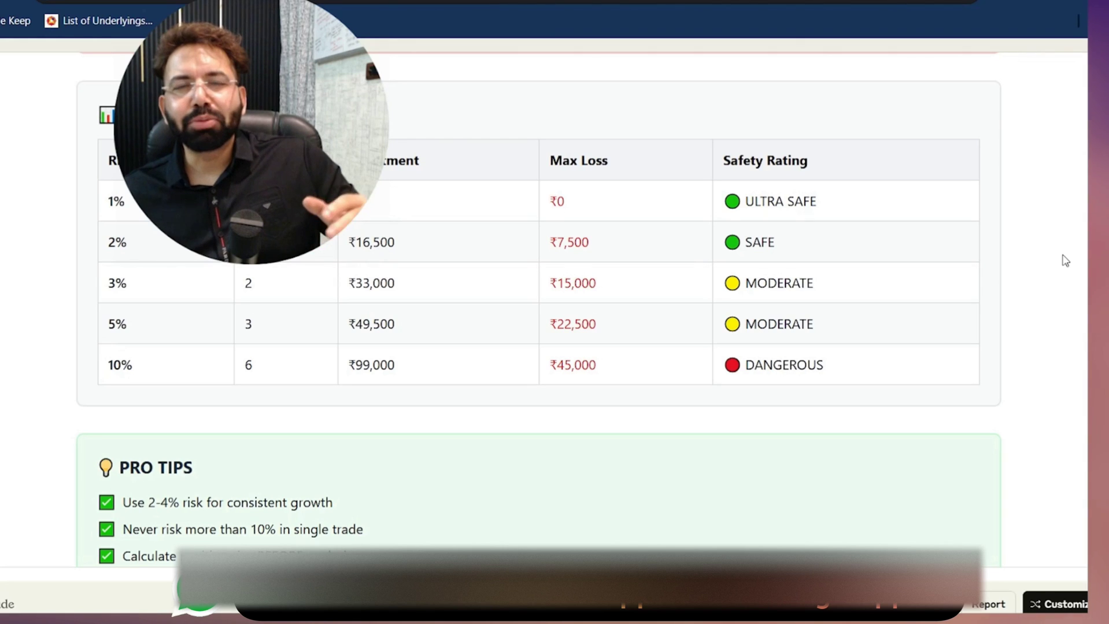
scroll(1055, 277, "up", 4)
scroll(1056, 277, "up", 15)
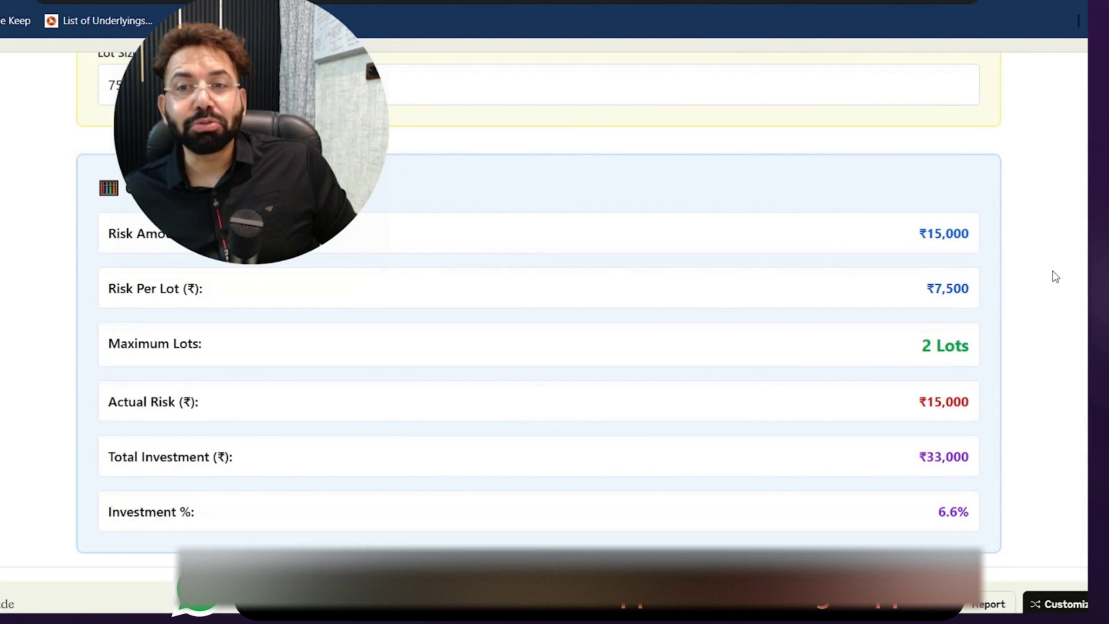